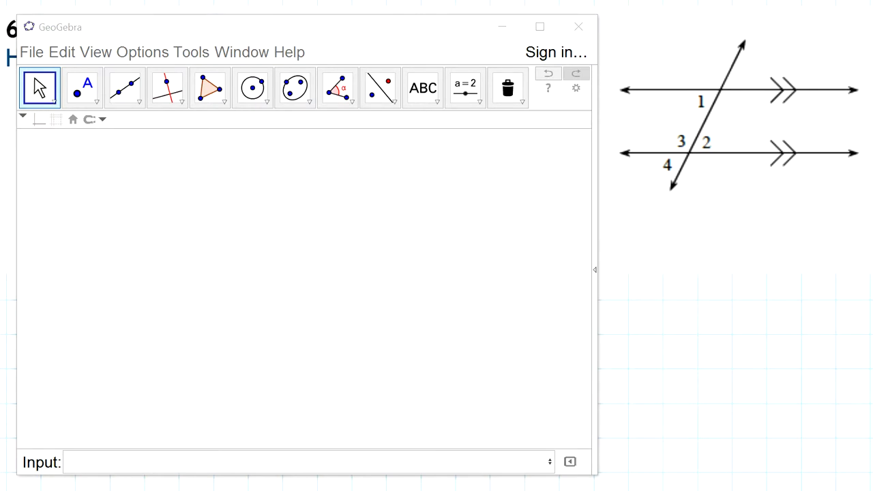
# Draw a line through two points and place a free point above it.
pyautogui.click(125, 87)
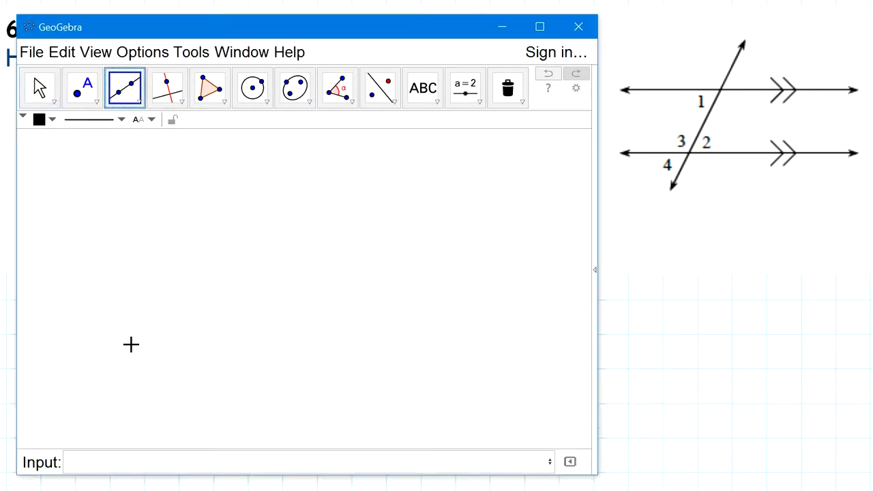
pyautogui.click(131, 358)
pyautogui.click(378, 276)
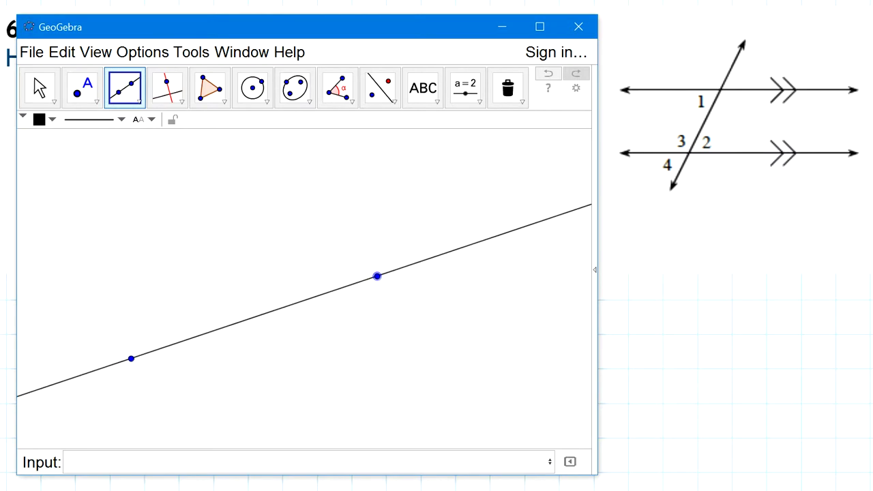
pyautogui.click(82, 88)
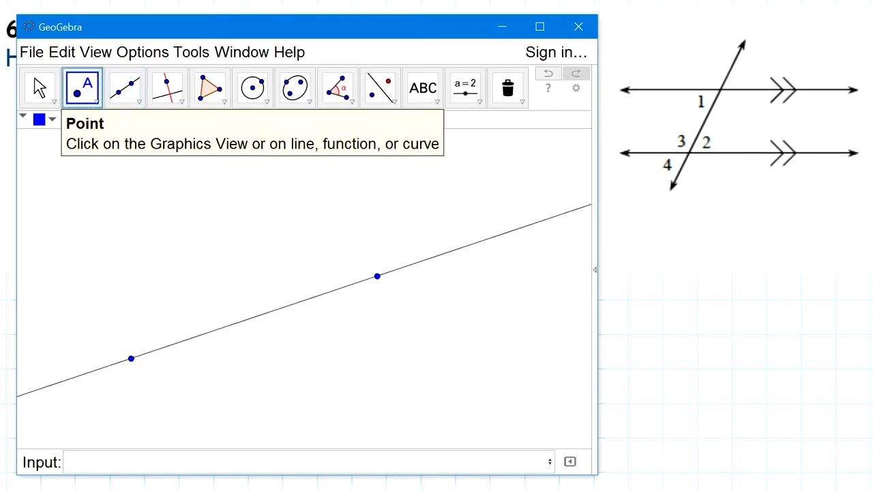
pyautogui.click(138, 220)
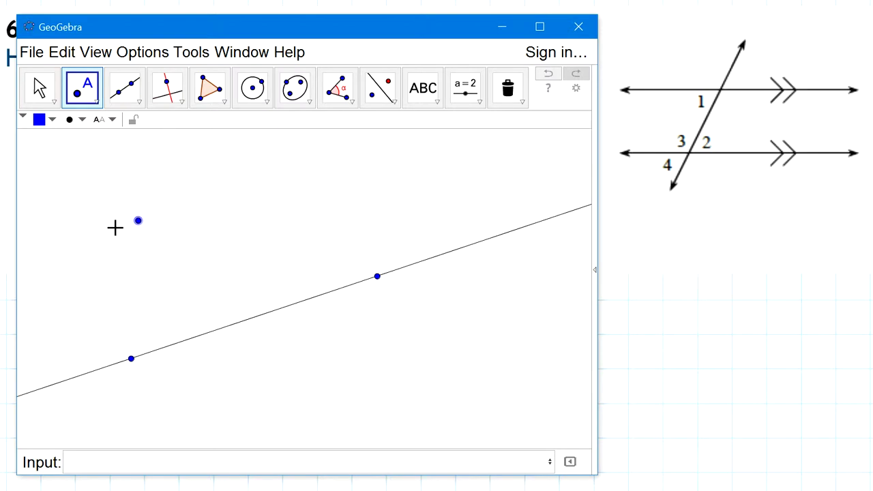
# Construct a line parallel to the first through the free point, then tilt both lines by dragging a point.
pyautogui.click(176, 101)
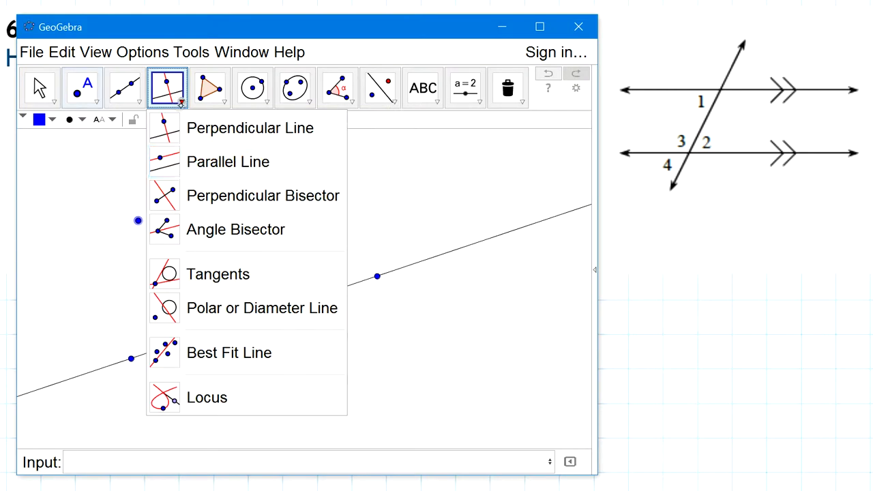
pyautogui.click(177, 171)
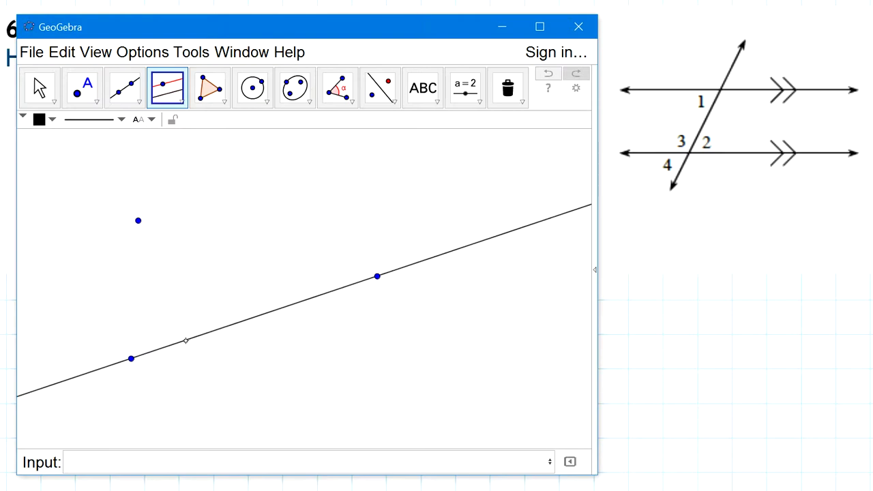
pyautogui.click(185, 340)
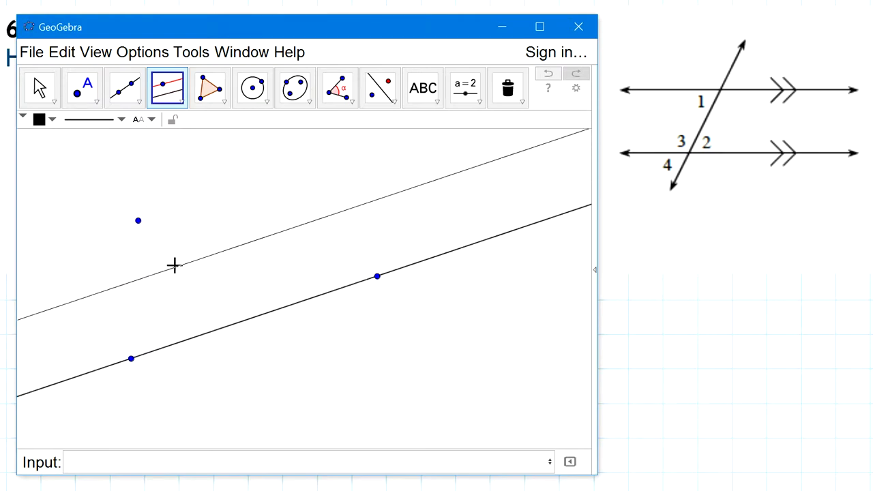
pyautogui.click(138, 221)
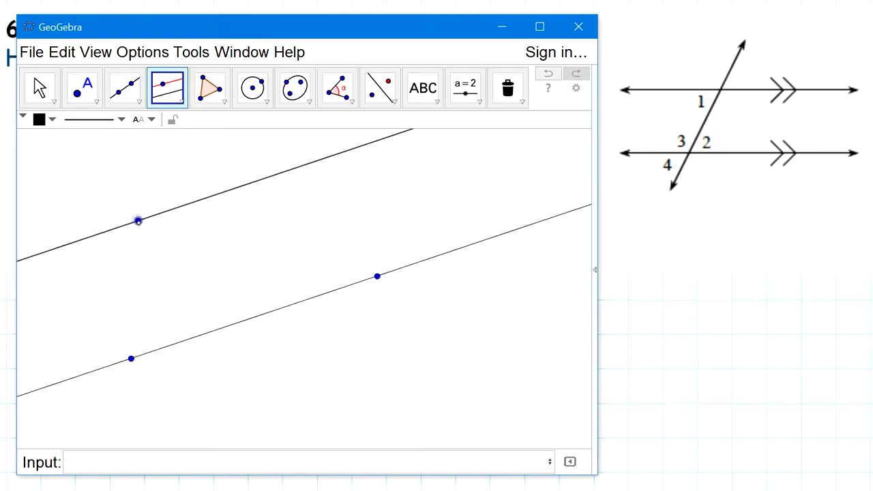
pyautogui.press('Escape')
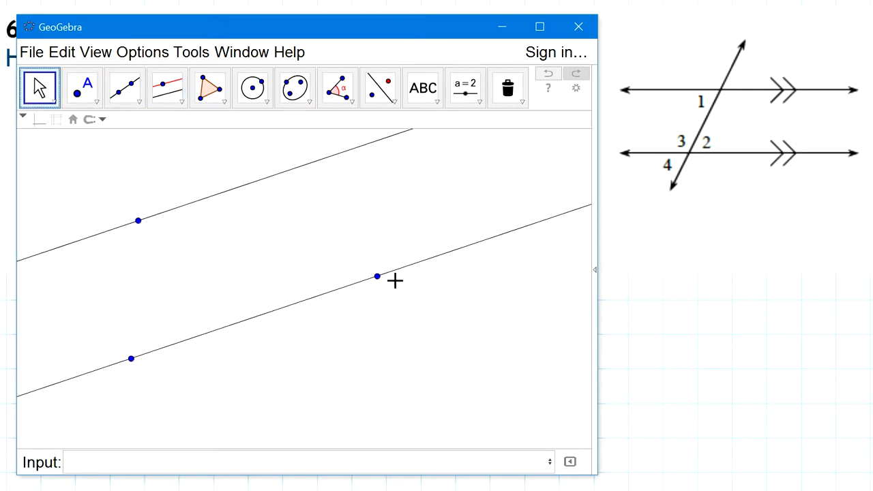
pyautogui.moveTo(375, 277); pyautogui.dragTo(392, 305)
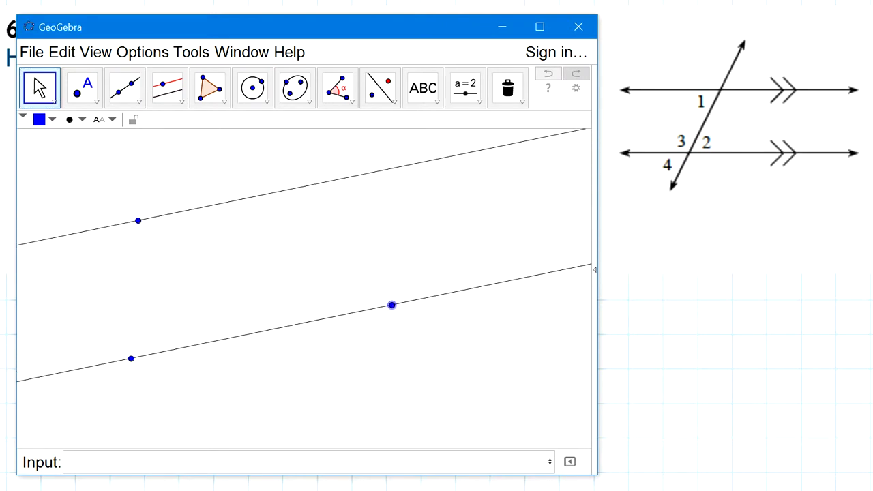
# Draw a transversal segment from the upper line across the lower line.
pyautogui.click(125, 87)
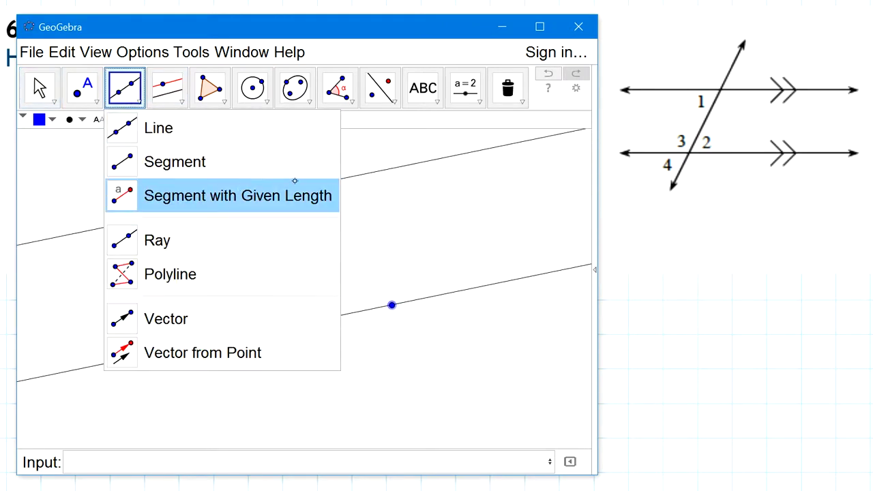
pyautogui.click(159, 146)
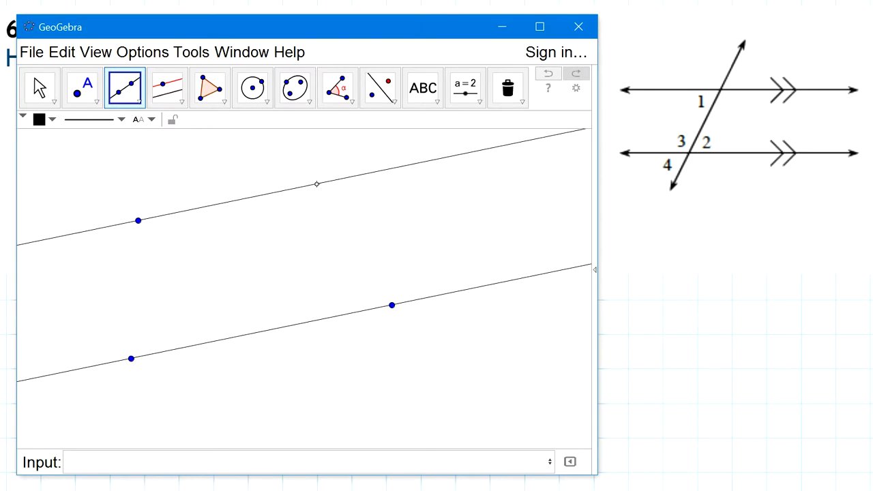
pyautogui.click(317, 184)
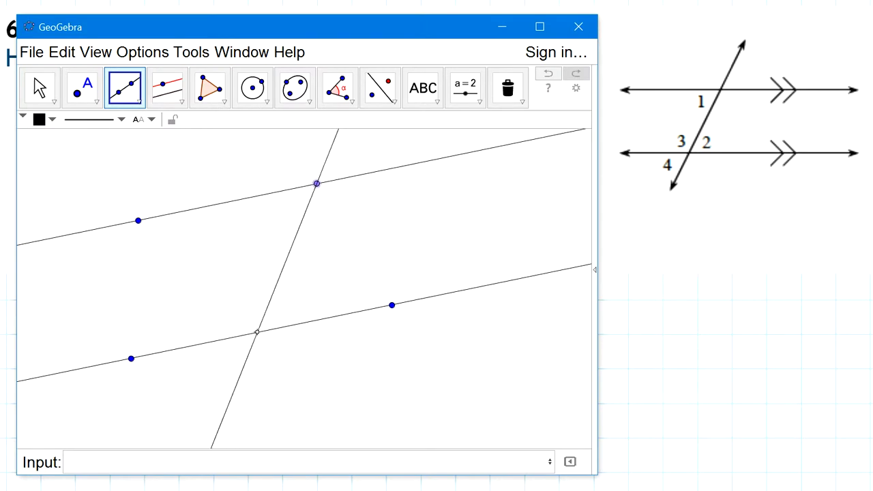
pyautogui.click(257, 332)
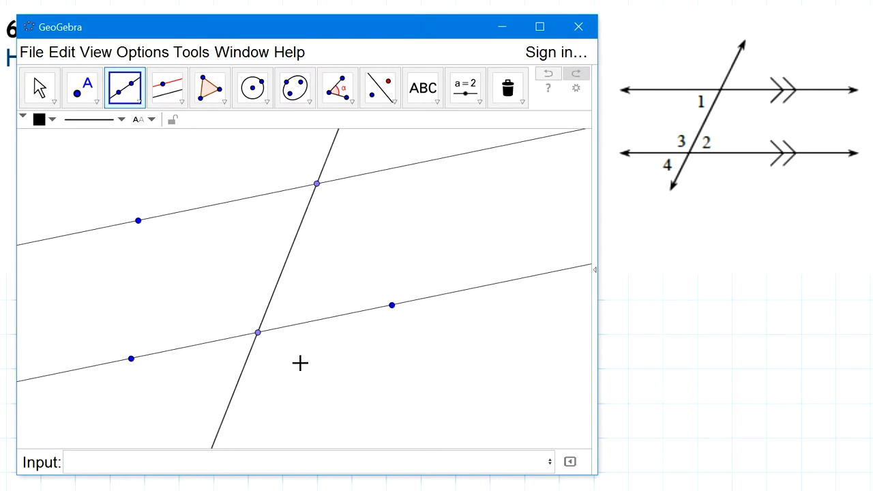
# Mark the angles at the upper and lower intersections freehand, then return to the Move tool.
pyautogui.click(508, 87)
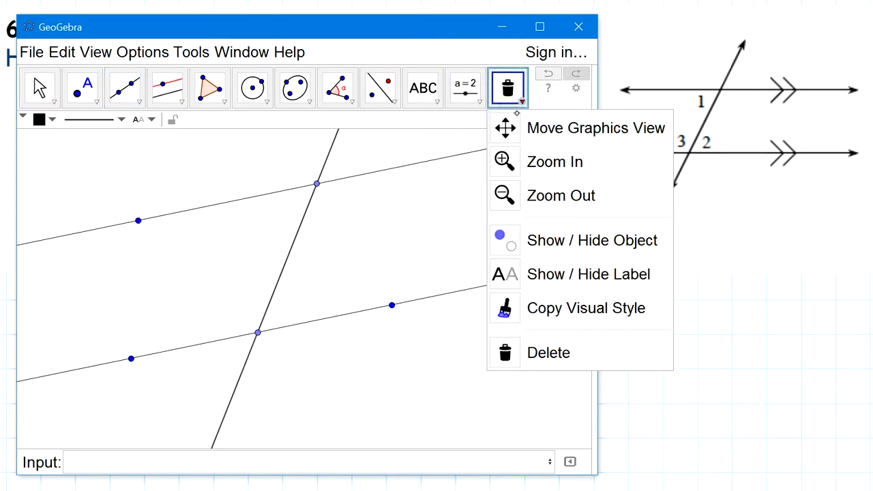
pyautogui.click(480, 101)
pyautogui.click(437, 101)
pyautogui.click(467, 195)
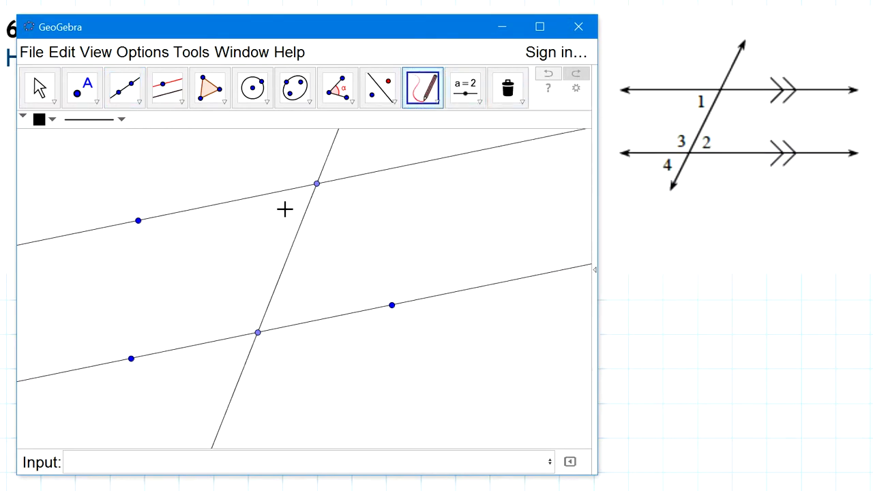
pyautogui.moveTo(292, 198); pyautogui.dragTo(289, 200)
pyautogui.moveTo(229, 353); pyautogui.dragTo(215, 358)
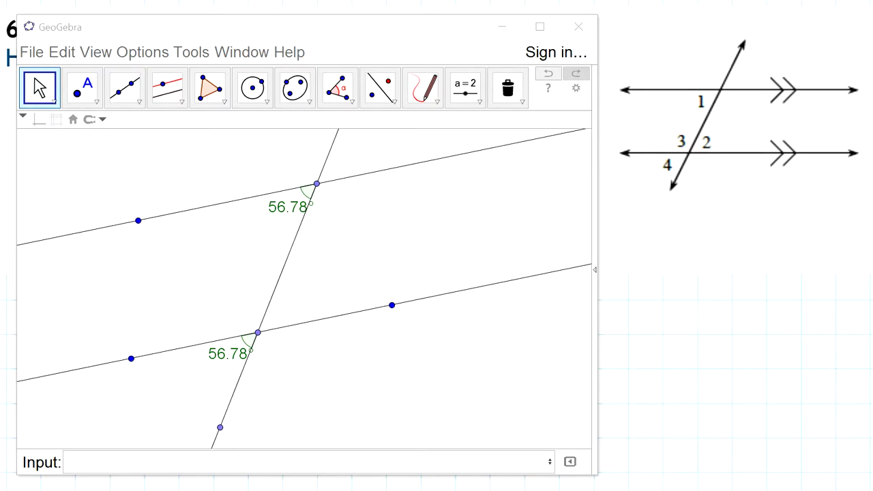
pyautogui.click(63, 76)
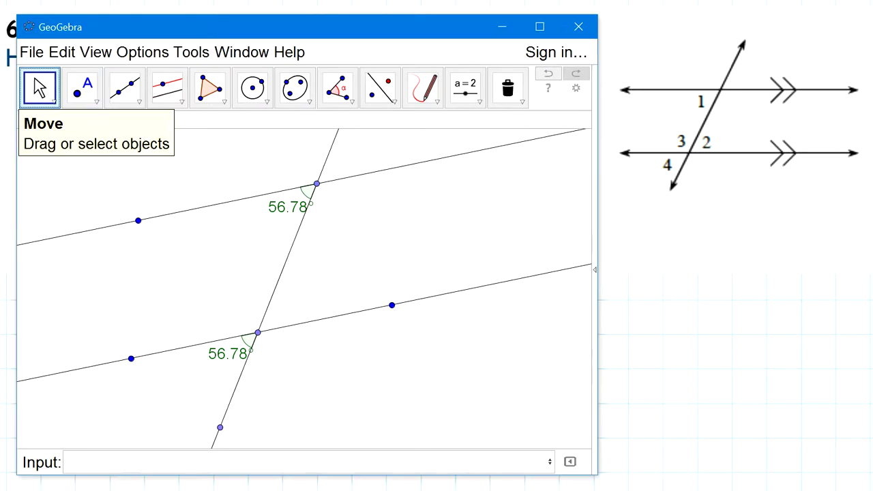
pyautogui.click(54, 101)
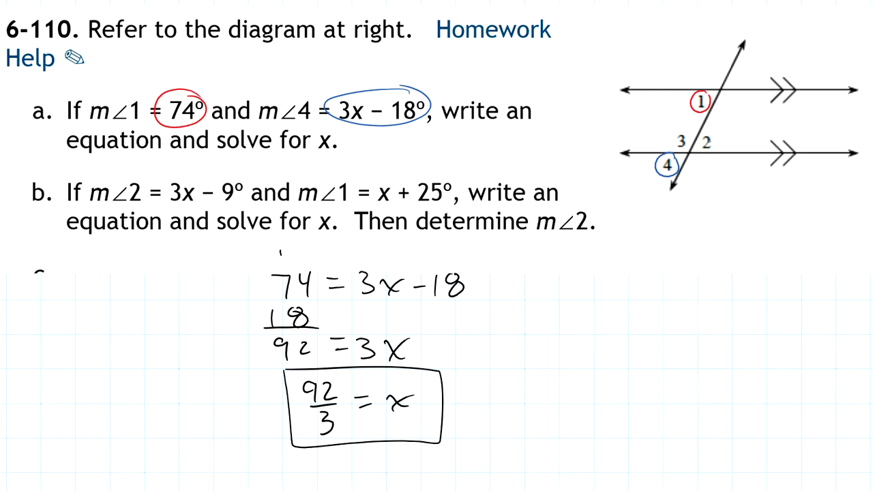
# Circle angle 2 in green and show the matching 58.6° angle at the lower intersection.
pyautogui.moveTo(713, 134)
pyautogui.mouseDown()
pyautogui.moveTo(698, 153)
pyautogui.moveTo(716, 135)
pyautogui.moveTo(709, 155)
pyautogui.moveTo(710, 132)
pyautogui.mouseUp()
pyautogui.hotkey('alt', 'Tab')
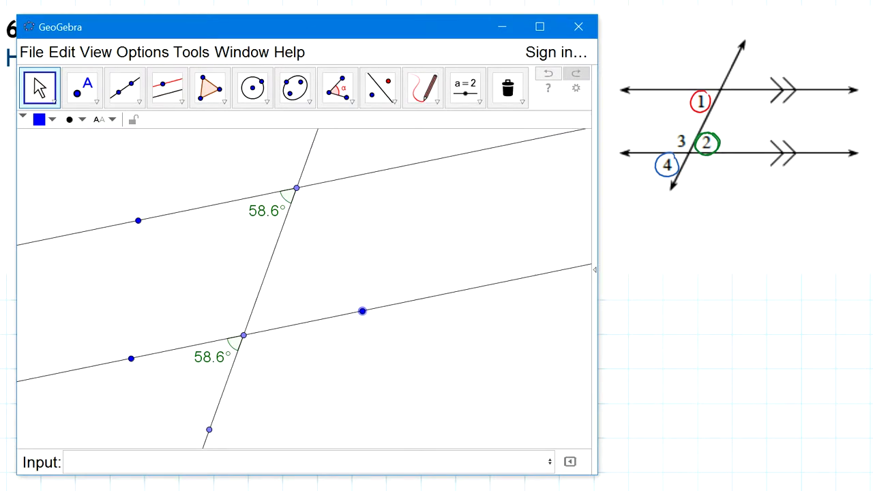
pyautogui.hotkey('alt', 'Tab')
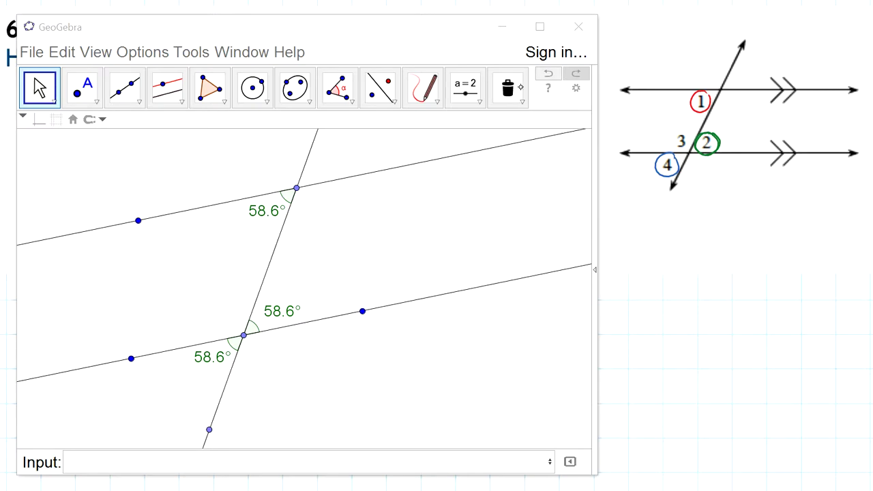
pyautogui.click(509, 87)
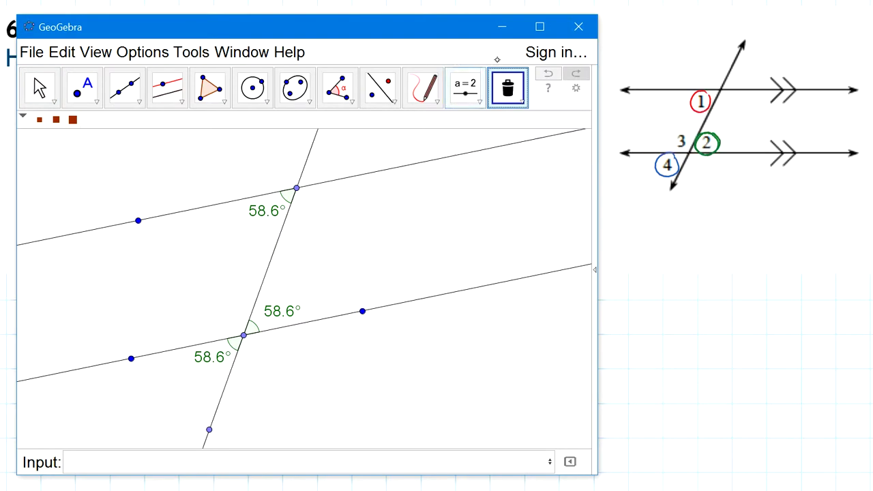
pyautogui.click(423, 87)
pyautogui.click(438, 102)
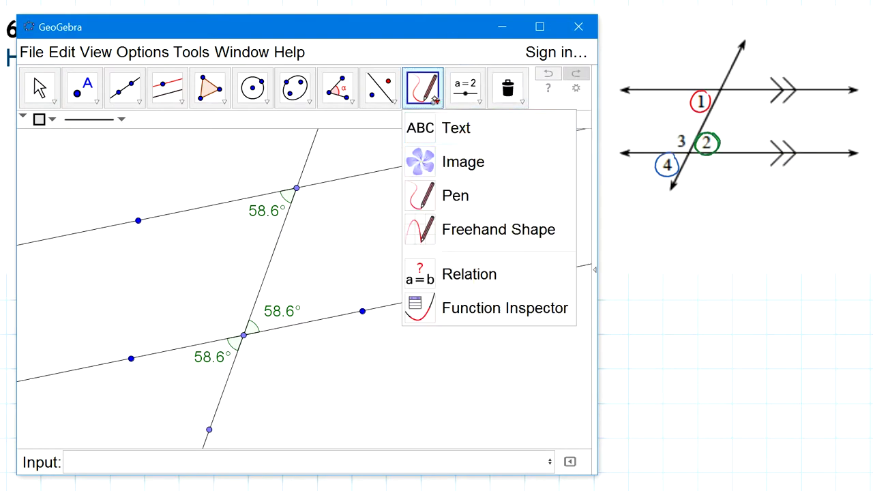
pyautogui.click(441, 193)
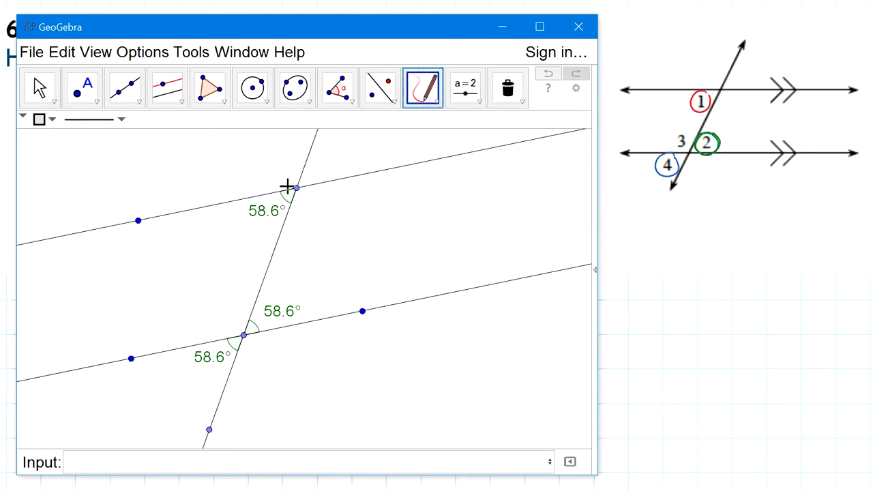
pyautogui.moveTo(289, 185); pyautogui.dragTo(273, 177)
pyautogui.moveTo(309, 295)
pyautogui.mouseDown()
pyautogui.moveTo(298, 345)
pyautogui.moveTo(307, 296)
pyautogui.mouseUp()
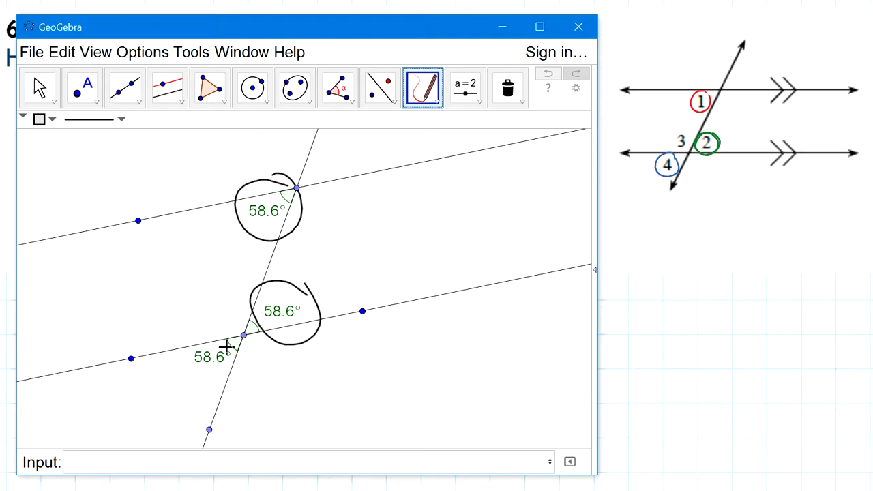
pyautogui.moveTo(230, 339)
pyautogui.mouseDown()
pyautogui.moveTo(187, 345)
pyautogui.moveTo(232, 330)
pyautogui.mouseUp()
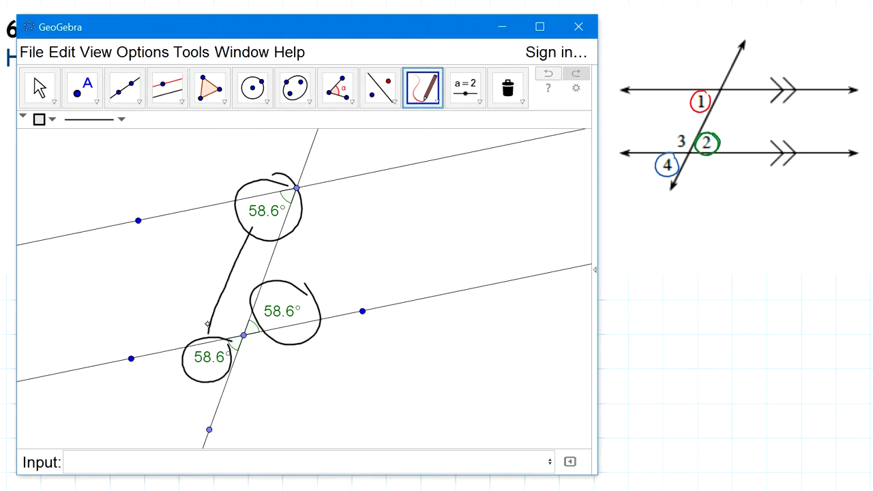
pyautogui.moveTo(202, 316); pyautogui.dragTo(217, 326)
pyautogui.moveTo(203, 367)
pyautogui.mouseDown()
pyautogui.moveTo(275, 311)
pyautogui.moveTo(207, 367)
pyautogui.moveTo(220, 363)
pyautogui.mouseUp()
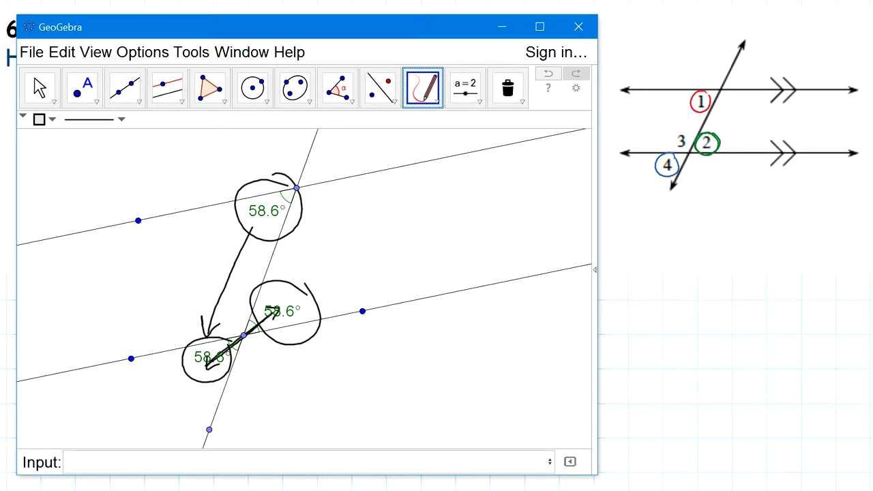
pyautogui.click(508, 89)
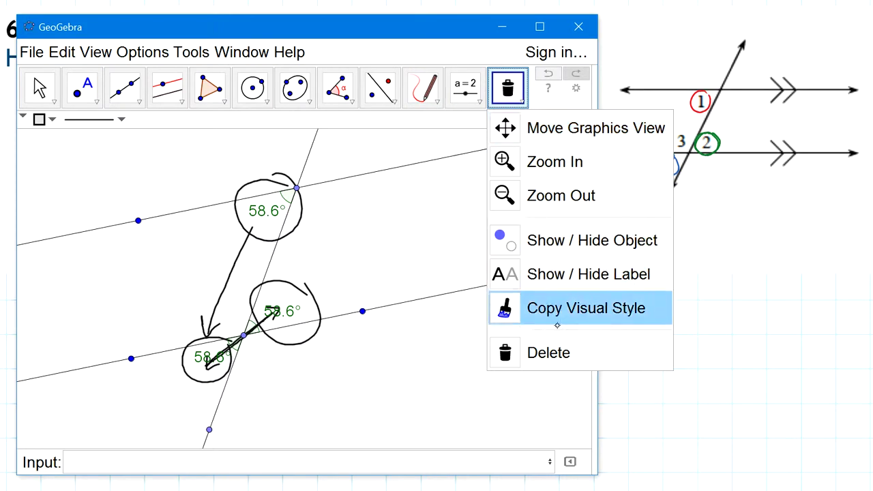
pyautogui.click(526, 350)
pyautogui.moveTo(214, 283)
pyautogui.mouseDown()
pyautogui.moveTo(236, 262)
pyautogui.moveTo(221, 294)
pyautogui.mouseUp()
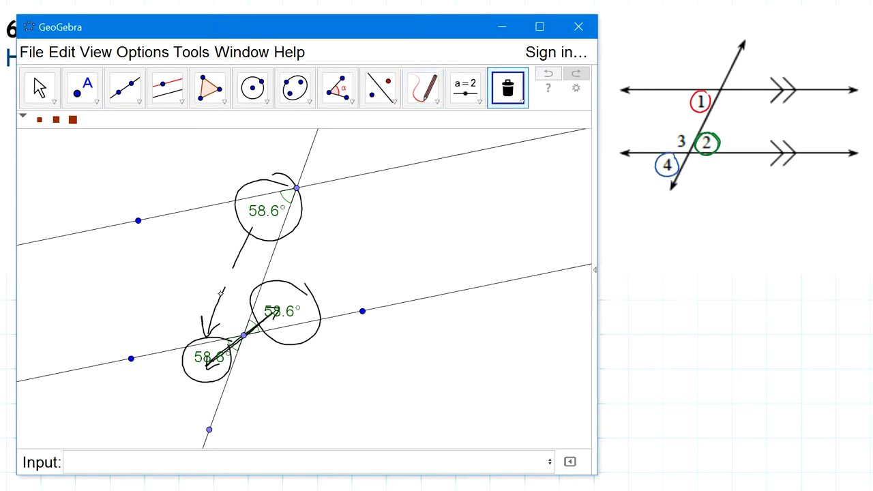
pyautogui.click(220, 292)
pyautogui.press('Escape')
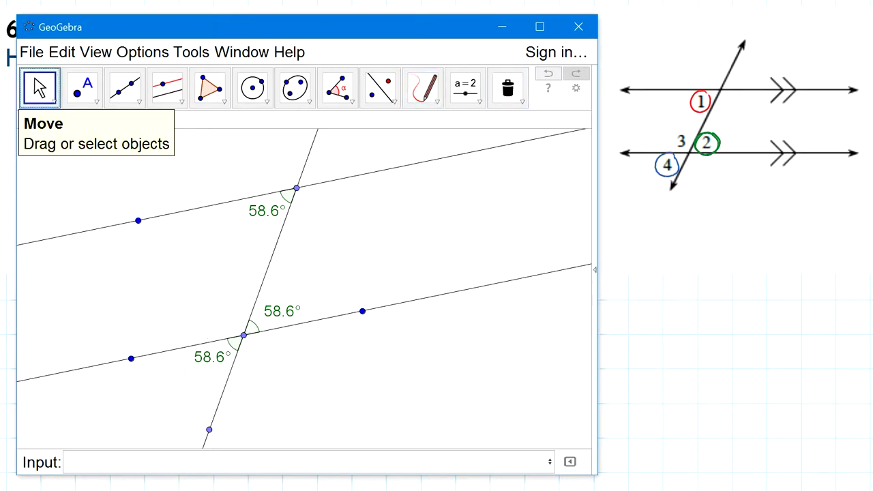
# Tilt the lines until the matching angles read 76.17°, then minimize GeoGebra.
pyautogui.moveTo(363, 311); pyautogui.dragTo(366, 394)
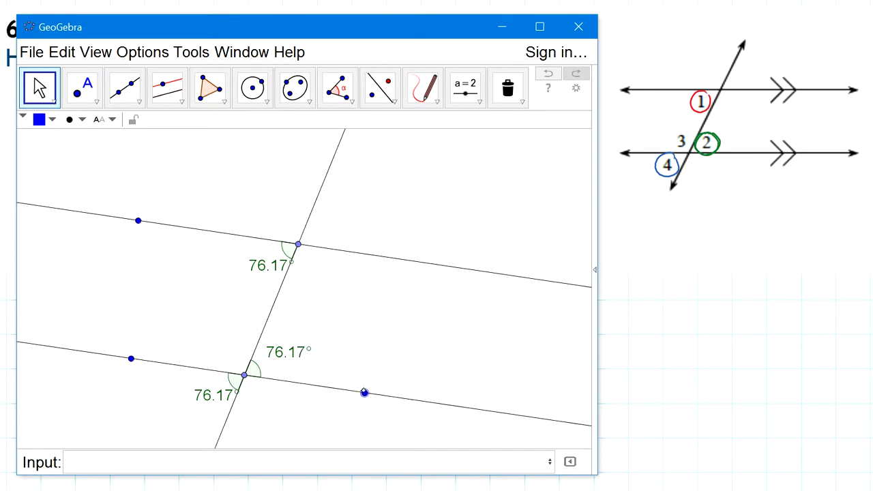
pyautogui.click(502, 27)
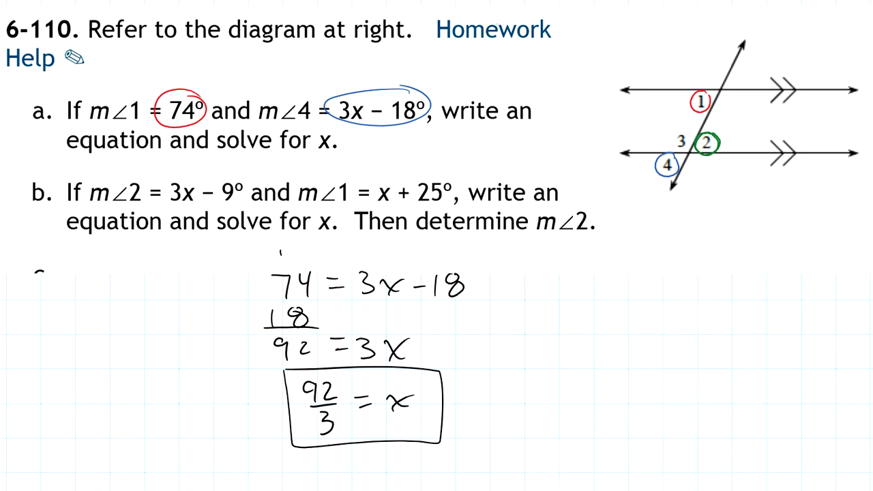
# Circle 3x − 9° in red and x + 25° in green, then write 3x − 9 = x + 25.
pyautogui.moveTo(233, 175)
pyautogui.mouseDown()
pyautogui.moveTo(254, 172)
pyautogui.moveTo(240, 164)
pyautogui.mouseUp()
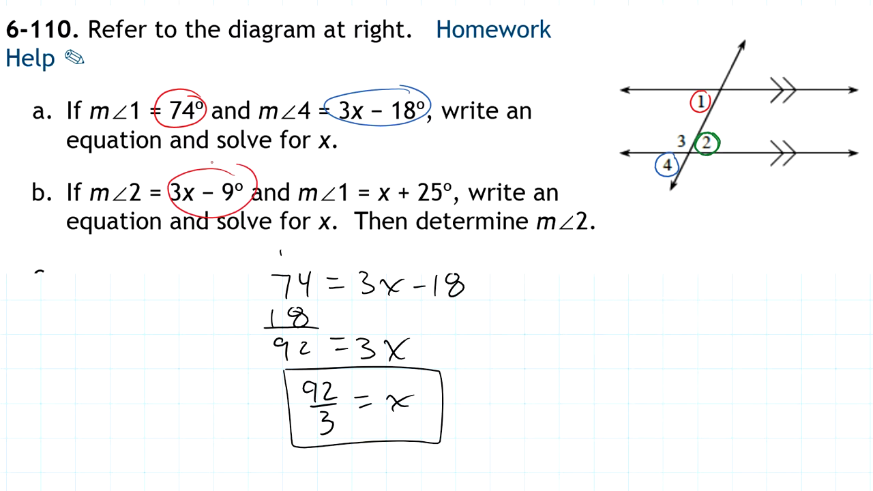
pyautogui.moveTo(437, 165)
pyautogui.mouseDown()
pyautogui.moveTo(369, 204)
pyautogui.moveTo(425, 161)
pyautogui.mouseUp()
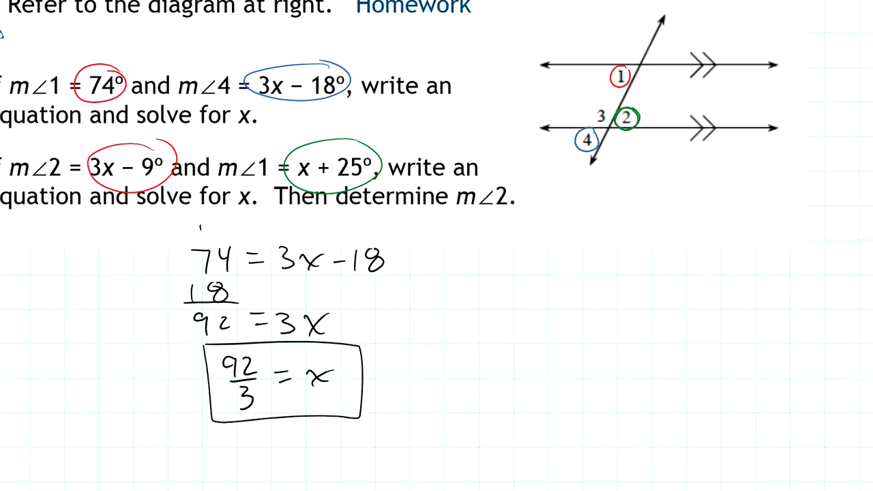
pyautogui.moveTo(505, 249); pyautogui.dragTo(507, 274)
pyautogui.moveTo(524, 259)
pyautogui.mouseDown()
pyautogui.moveTo(538, 273)
pyautogui.moveTo(526, 275)
pyautogui.moveTo(567, 265)
pyautogui.mouseUp()
pyautogui.moveTo(572, 249)
pyautogui.mouseDown()
pyautogui.moveTo(582, 254)
pyautogui.moveTo(580, 272)
pyautogui.moveTo(607, 255)
pyautogui.mouseUp()
pyautogui.moveTo(596, 265)
pyautogui.mouseDown()
pyautogui.moveTo(638, 270)
pyautogui.moveTo(623, 272)
pyautogui.mouseUp()
pyautogui.moveTo(666, 251)
pyautogui.mouseDown()
pyautogui.moveTo(666, 270)
pyautogui.moveTo(674, 258)
pyautogui.mouseUp()
pyautogui.moveTo(684, 248)
pyautogui.mouseDown()
pyautogui.moveTo(686, 265)
pyautogui.moveTo(696, 265)
pyautogui.mouseUp()
pyautogui.moveTo(706, 246)
pyautogui.mouseDown()
pyautogui.moveTo(711, 268)
pyautogui.moveTo(728, 242)
pyautogui.mouseUp()
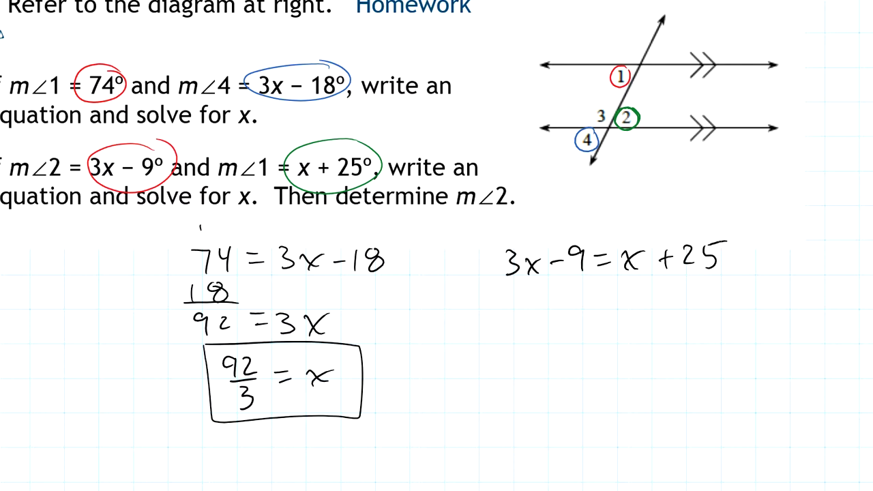
# Solve through 2x − 9 = 25 and 2x = 34 to a boxed x = 17.
pyautogui.moveTo(531, 288)
pyautogui.mouseDown()
pyautogui.moveTo(541, 289)
pyautogui.moveTo(549, 307)
pyautogui.mouseUp()
pyautogui.moveTo(556, 293)
pyautogui.mouseDown()
pyautogui.moveTo(571, 307)
pyautogui.moveTo(560, 309)
pyautogui.mouseUp()
pyautogui.moveTo(582, 298)
pyautogui.mouseDown()
pyautogui.moveTo(609, 304)
pyautogui.moveTo(638, 288)
pyautogui.moveTo(642, 300)
pyautogui.mouseUp()
pyautogui.moveTo(651, 286); pyautogui.dragTo(666, 303)
pyautogui.moveTo(678, 285)
pyautogui.mouseDown()
pyautogui.moveTo(685, 300)
pyautogui.moveTo(677, 305)
pyautogui.mouseUp()
pyautogui.moveTo(680, 285); pyautogui.dragTo(696, 282)
pyautogui.moveTo(580, 324)
pyautogui.mouseDown()
pyautogui.moveTo(591, 324)
pyautogui.moveTo(596, 340)
pyautogui.mouseUp()
pyautogui.moveTo(606, 329)
pyautogui.mouseDown()
pyautogui.moveTo(621, 341)
pyautogui.moveTo(606, 342)
pyautogui.moveTo(646, 325)
pyautogui.moveTo(649, 333)
pyautogui.mouseUp()
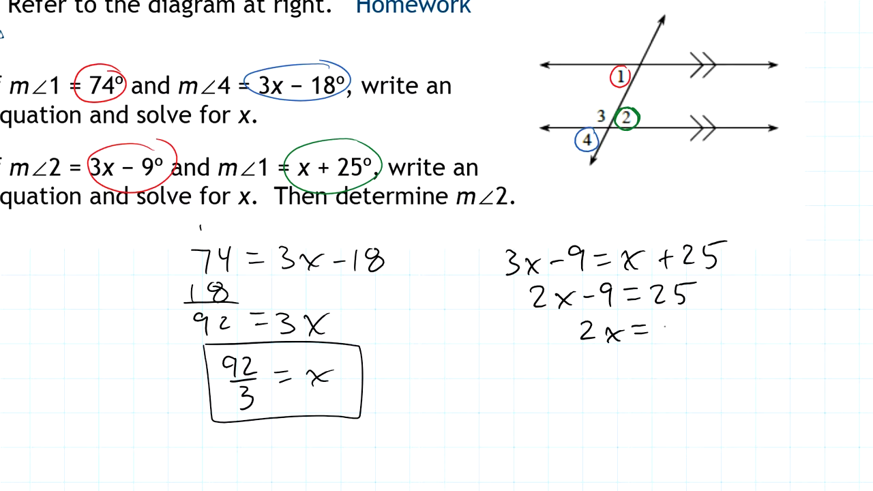
pyautogui.moveTo(661, 325)
pyautogui.mouseDown()
pyautogui.moveTo(660, 339)
pyautogui.moveTo(689, 332)
pyautogui.moveTo(688, 343)
pyautogui.mouseUp()
pyautogui.moveTo(613, 359)
pyautogui.mouseDown()
pyautogui.moveTo(629, 373)
pyautogui.moveTo(616, 375)
pyautogui.moveTo(653, 363)
pyautogui.mouseUp()
pyautogui.moveTo(645, 370)
pyautogui.mouseDown()
pyautogui.moveTo(674, 372)
pyautogui.moveTo(703, 364)
pyautogui.mouseUp()
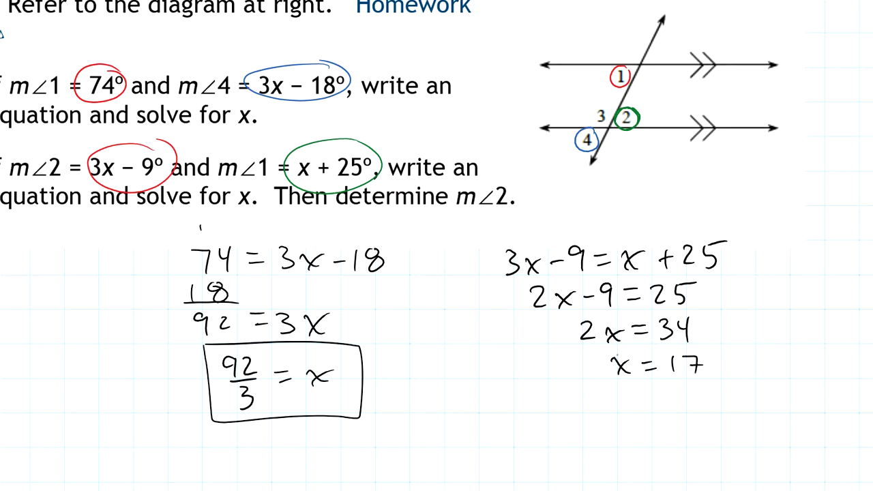
pyautogui.moveTo(601, 347)
pyautogui.mouseDown()
pyautogui.moveTo(709, 389)
pyautogui.moveTo(603, 346)
pyautogui.mouseUp()
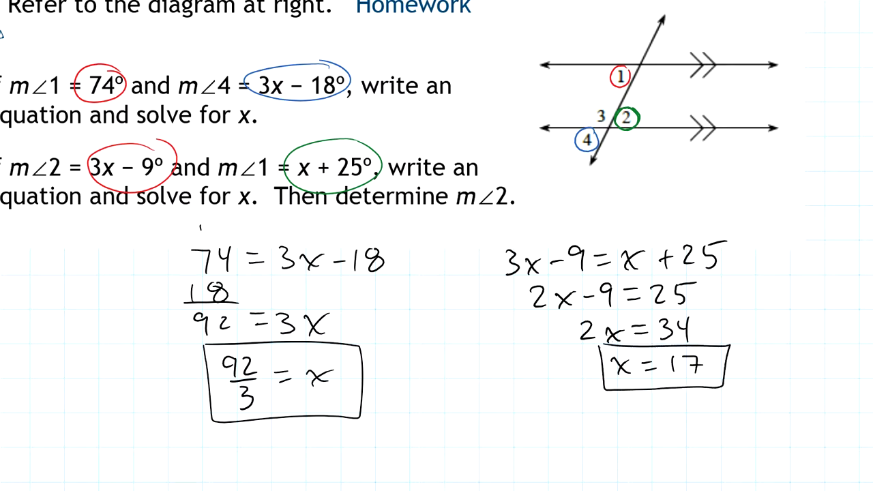
pyautogui.moveTo(823, 307); pyautogui.dragTo(835, 307)
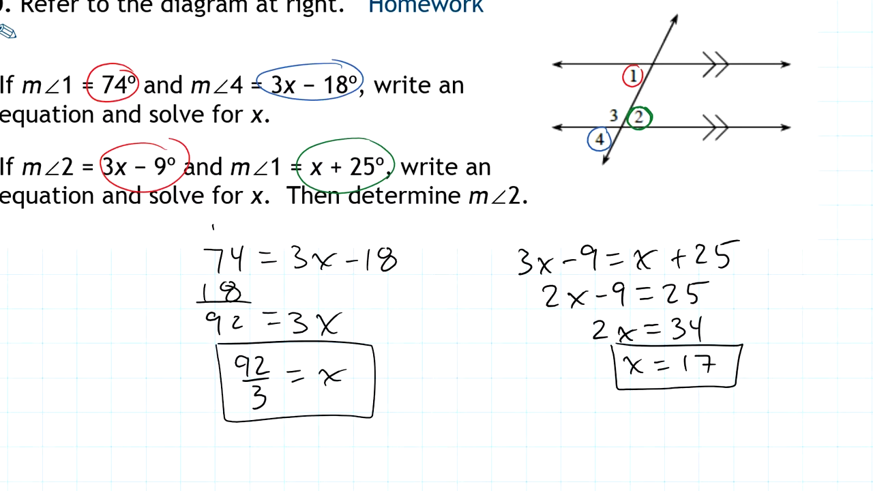
# Loop 3x − 9° in black and substitute 17 to write m∠2 = 3(17) − 9 under the answer.
pyautogui.moveTo(173, 139)
pyautogui.mouseDown()
pyautogui.moveTo(109, 135)
pyautogui.moveTo(128, 130)
pyautogui.moveTo(183, 156)
pyautogui.mouseUp()
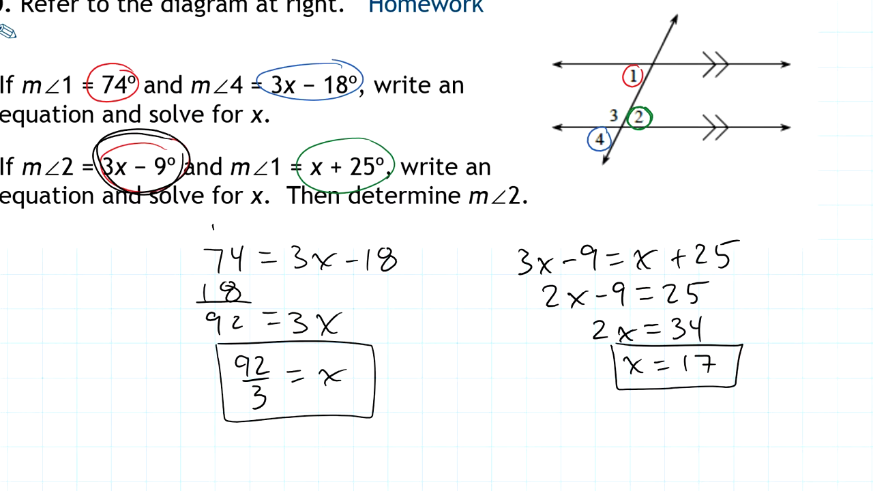
pyautogui.moveTo(436, 273); pyautogui.dragTo(461, 250)
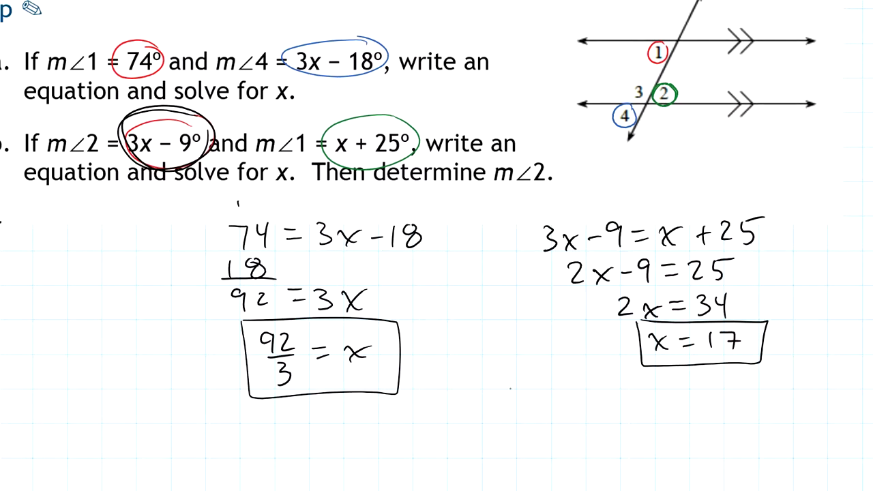
pyautogui.moveTo(510, 382)
pyautogui.mouseDown()
pyautogui.moveTo(511, 399)
pyautogui.moveTo(546, 397)
pyautogui.mouseUp()
pyautogui.moveTo(554, 387)
pyautogui.mouseDown()
pyautogui.moveTo(556, 399)
pyautogui.moveTo(587, 389)
pyautogui.mouseUp()
pyautogui.moveTo(579, 396)
pyautogui.mouseDown()
pyautogui.moveTo(617, 399)
pyautogui.moveTo(607, 415)
pyautogui.mouseUp()
pyautogui.moveTo(639, 382)
pyautogui.mouseDown()
pyautogui.moveTo(633, 414)
pyautogui.moveTo(646, 408)
pyautogui.mouseUp()
pyautogui.moveTo(653, 390)
pyautogui.mouseDown()
pyautogui.moveTo(668, 390)
pyautogui.moveTo(665, 412)
pyautogui.mouseUp()
pyautogui.moveTo(675, 376)
pyautogui.mouseDown()
pyautogui.moveTo(677, 414)
pyautogui.moveTo(731, 392)
pyautogui.moveTo(728, 413)
pyautogui.mouseUp()
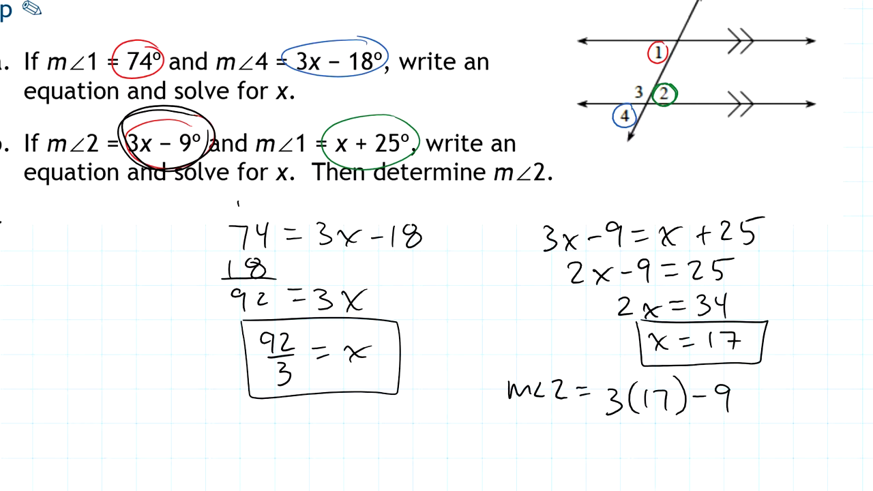